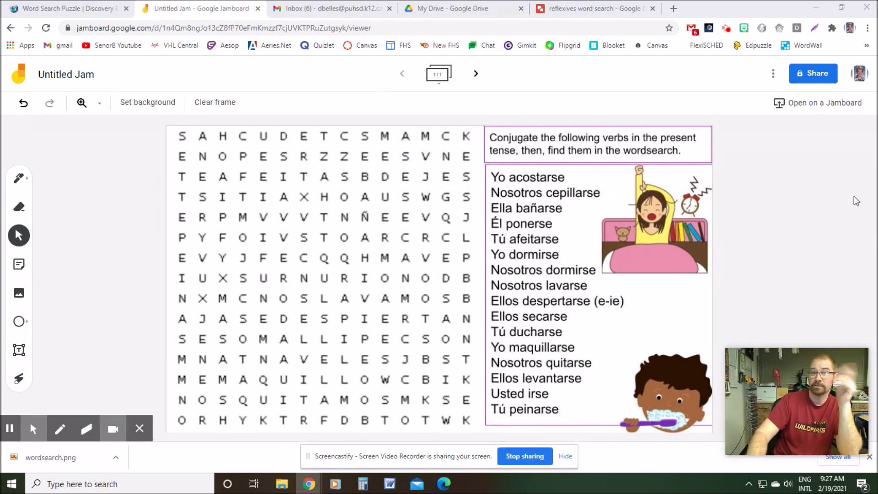
Switch to the 'Word Search Puzzle | Discovery' tab to see the earlier generated puzzle.
click(110, 4)
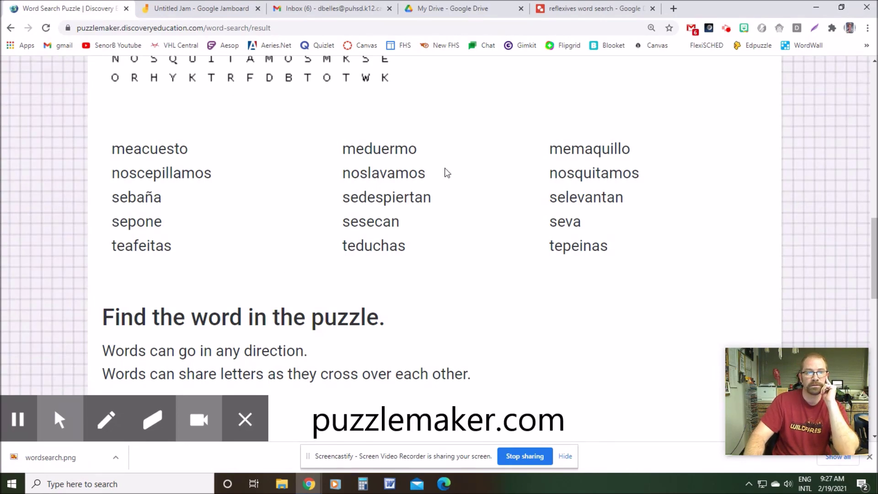
Load puzzlemaker.com in a new tab and start a new Word Search Puzzle.
scroll(448, 174, up, 5)
click(672, 9)
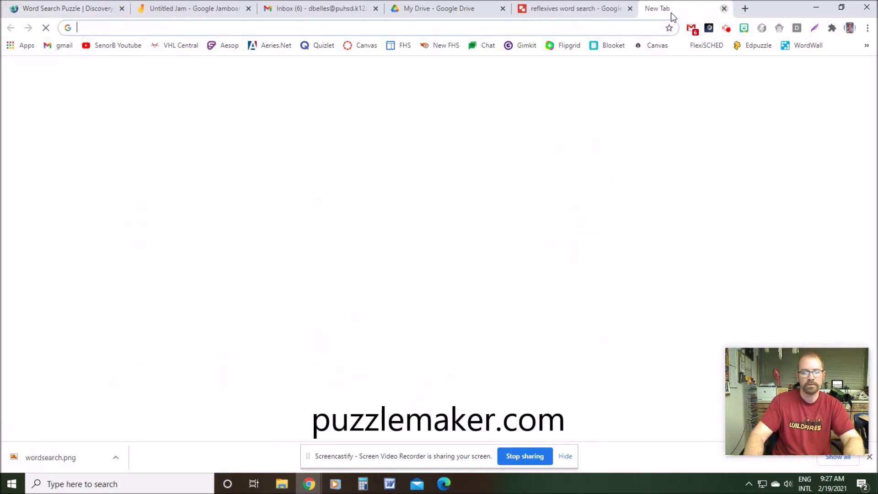
text(puzzlemaker.discoveryeducation.com)
key(Return)
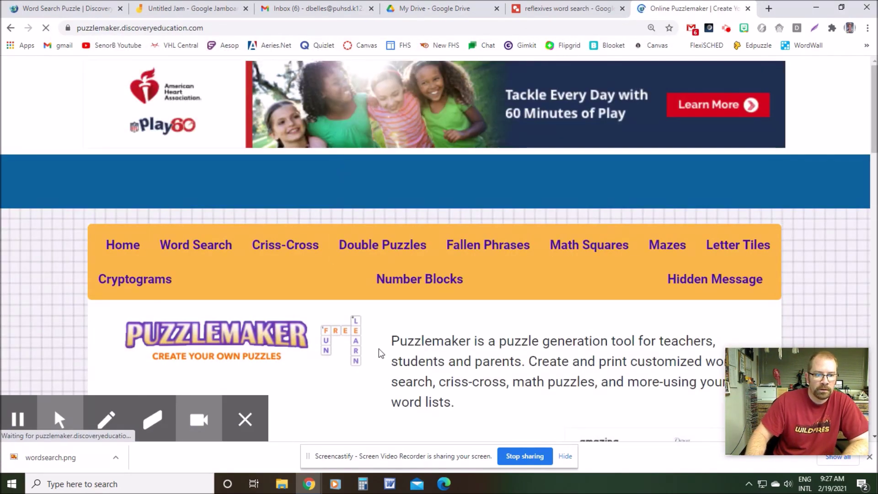
scroll(430, 303, down, 3)
scroll(430, 303, down, 2)
scroll(462, 294, down, 2)
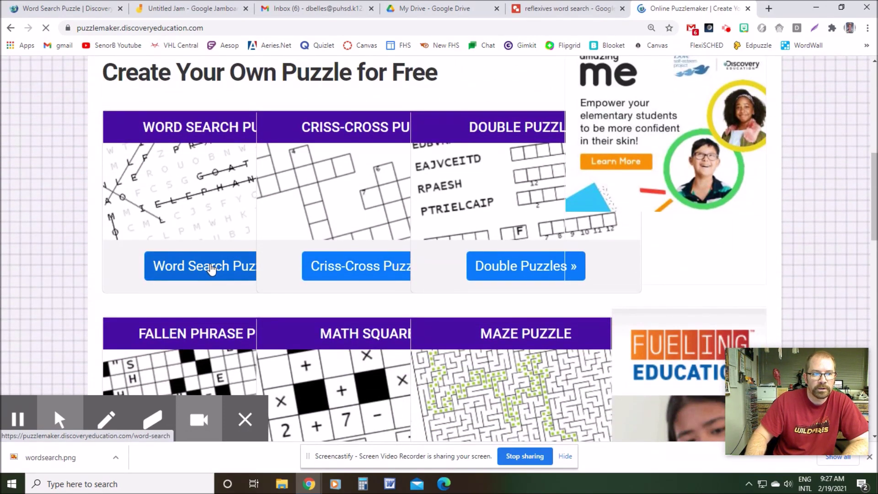
click(209, 271)
Click into the puzzle title and confirm the 15 x 15 grid size.
scroll(349, 304, down, 4)
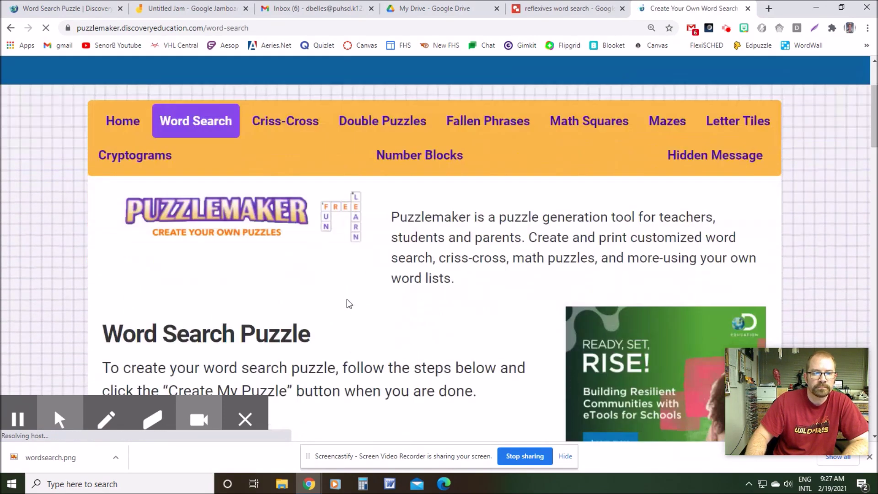
scroll(363, 298, down, 5)
click(200, 160)
scroll(430, 249, down, 1)
scroll(383, 232, down, 2)
click(298, 203)
click(151, 201)
click(284, 202)
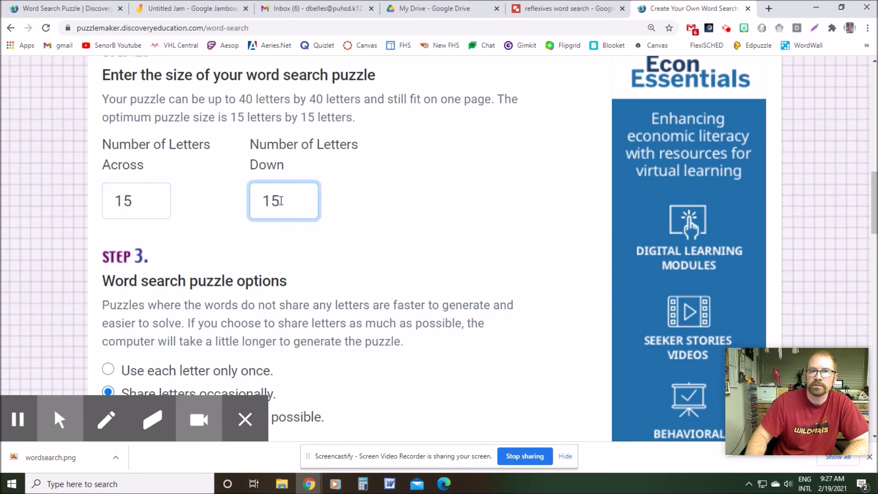
Enter the word list dog, cat and bird, one per line.
scroll(302, 211, down, 1)
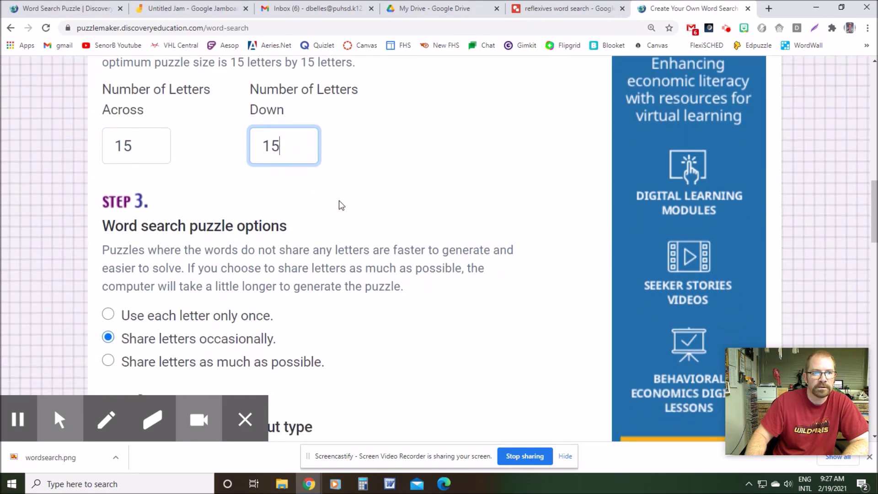
scroll(328, 202, down, 3)
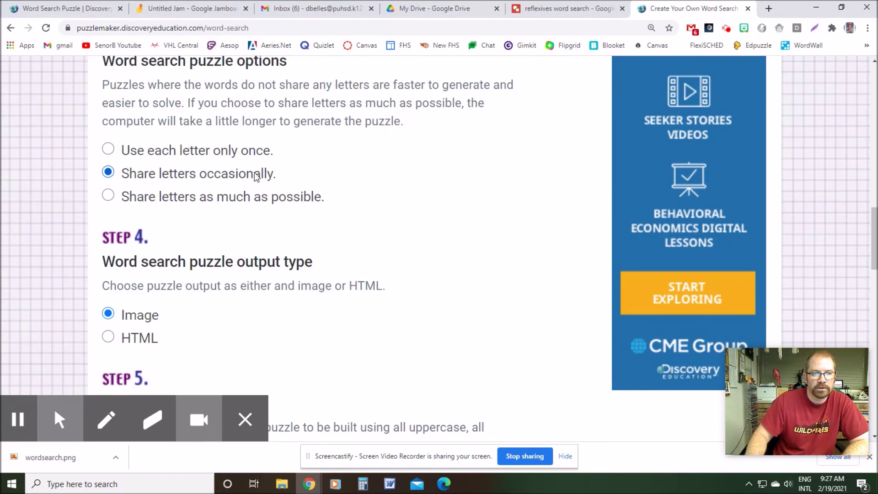
scroll(239, 215, down, 5)
scroll(245, 214, down, 1)
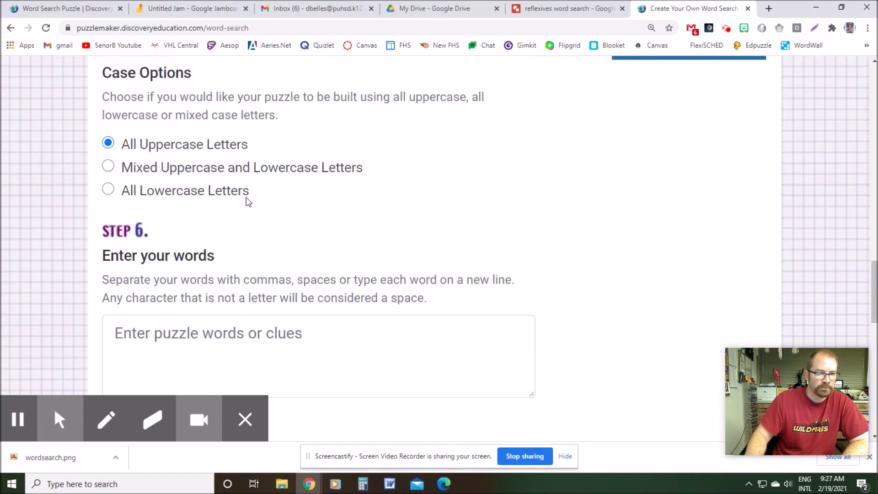
scroll(245, 173, up, 1)
scroll(173, 237, up, 2)
scroll(408, 209, down, 2)
scroll(317, 273, down, 3)
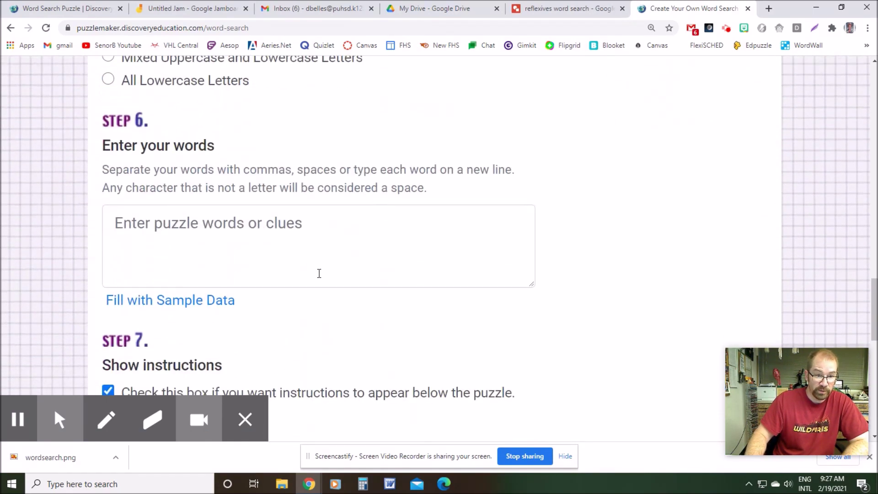
click(277, 231)
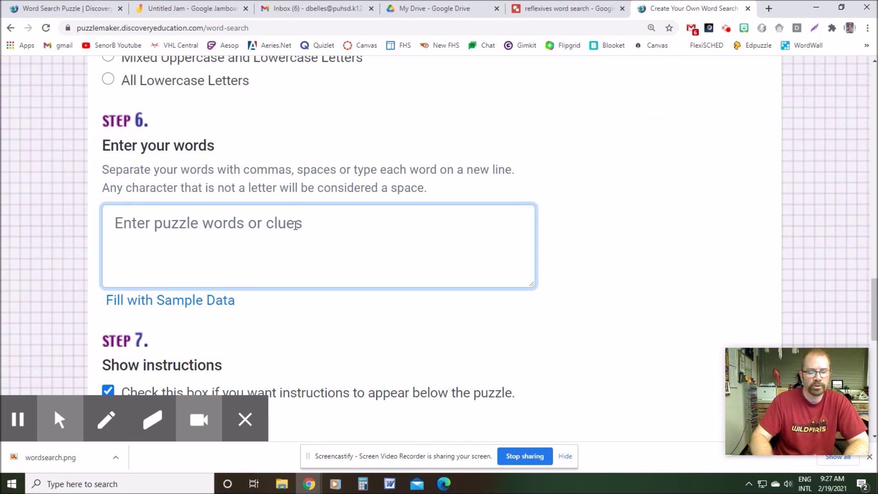
text(dog)
key(Return)
text(a)
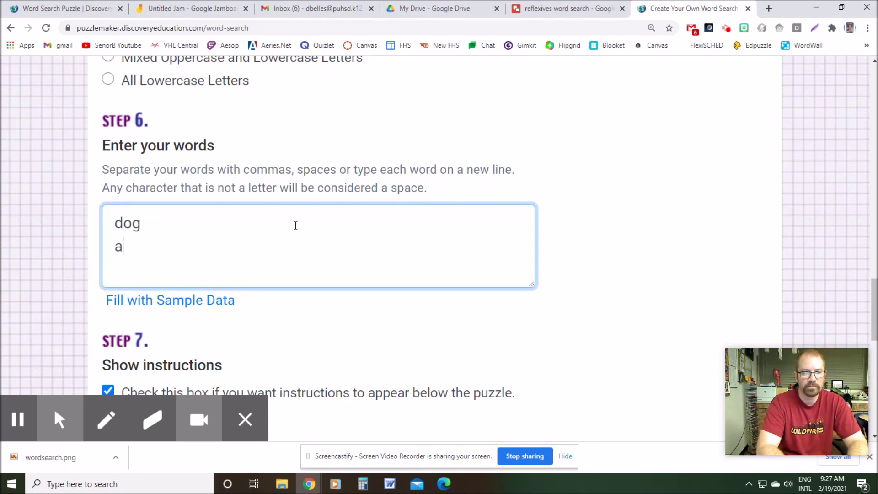
key(BackSpace)
text(cat)
key(Return)
text(bird)
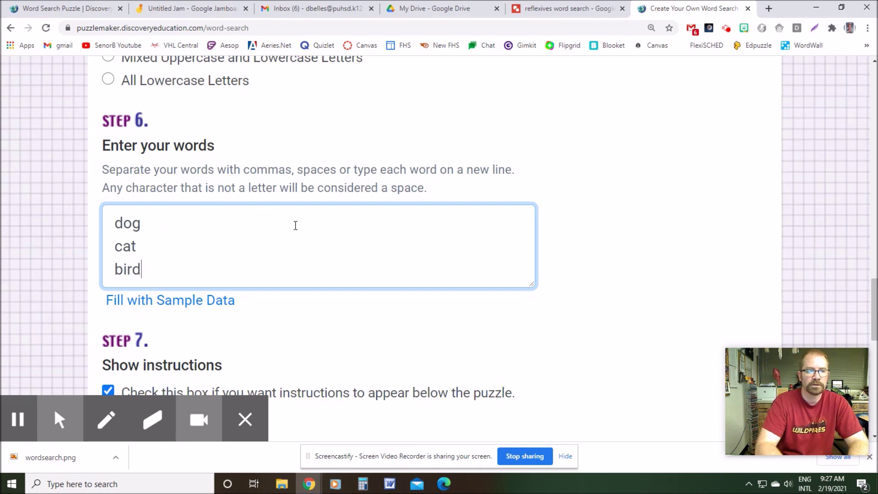
Generate the puzzle with Create My Puzzle.
scroll(296, 225, down, 3)
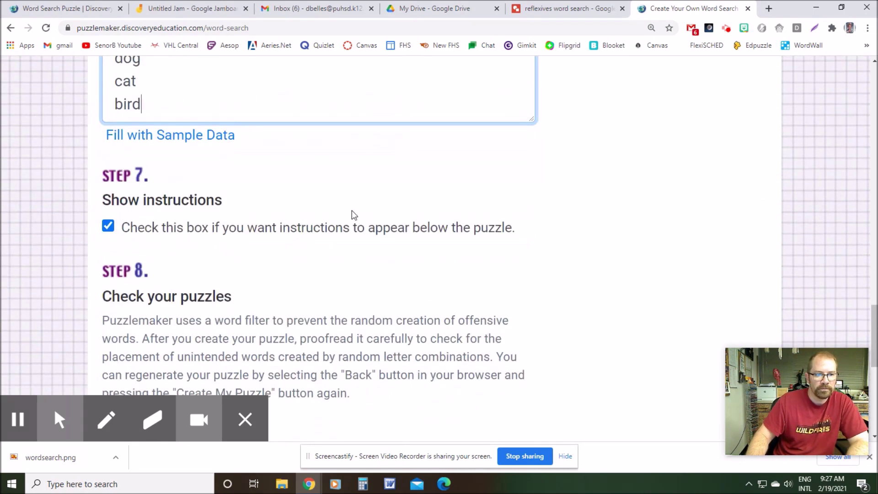
scroll(353, 215, down, 3)
click(204, 315)
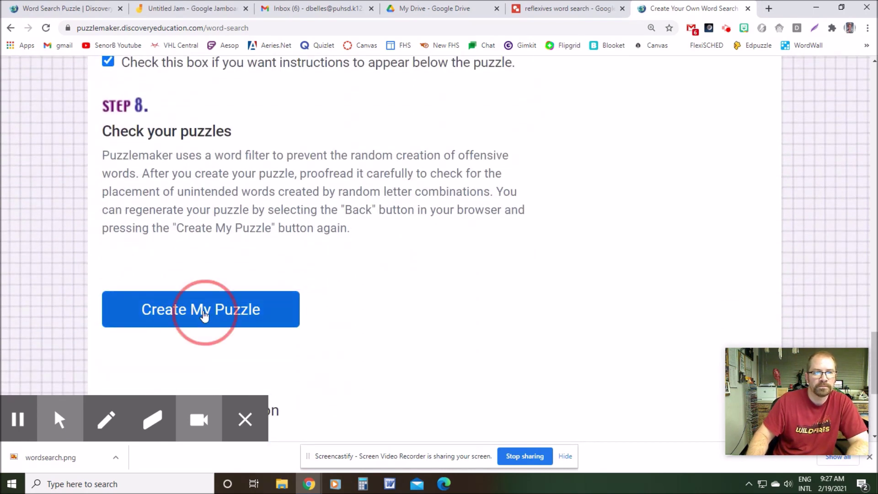
Scroll through the generated dog-cat-bird puzzle.
scroll(339, 254, down, 3)
scroll(339, 254, down, 3)
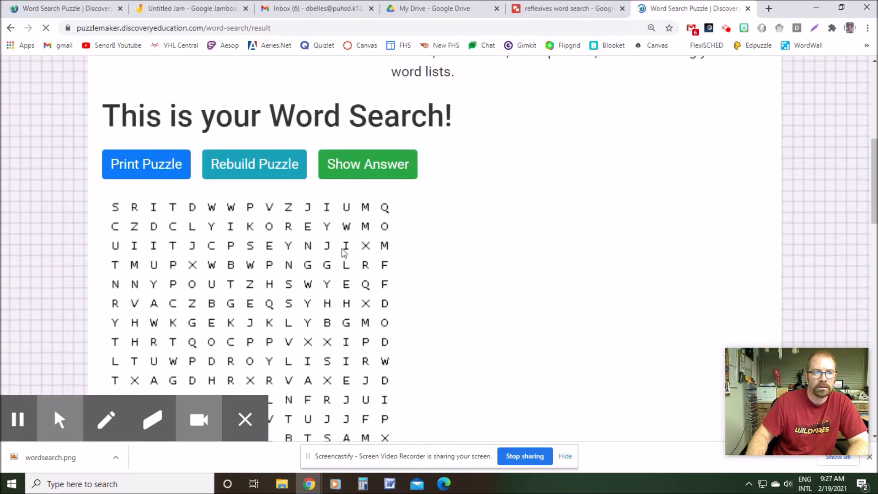
scroll(183, 256, down, 2)
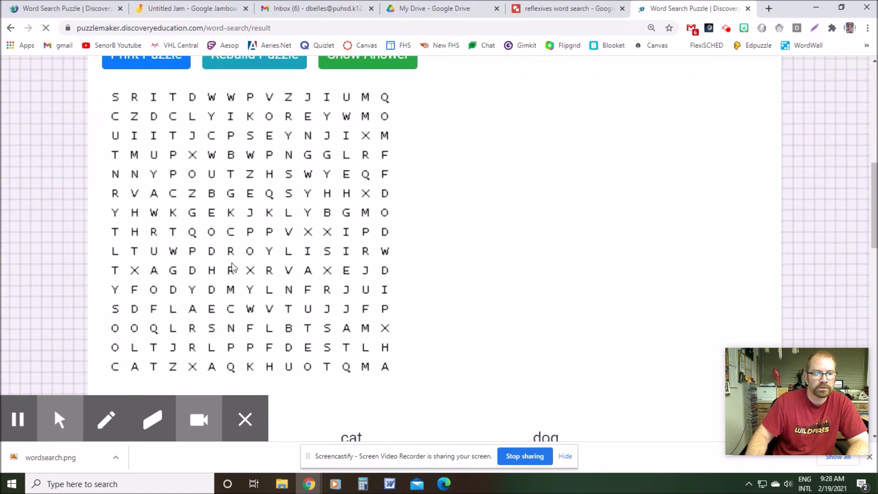
scroll(274, 265, down, 3)
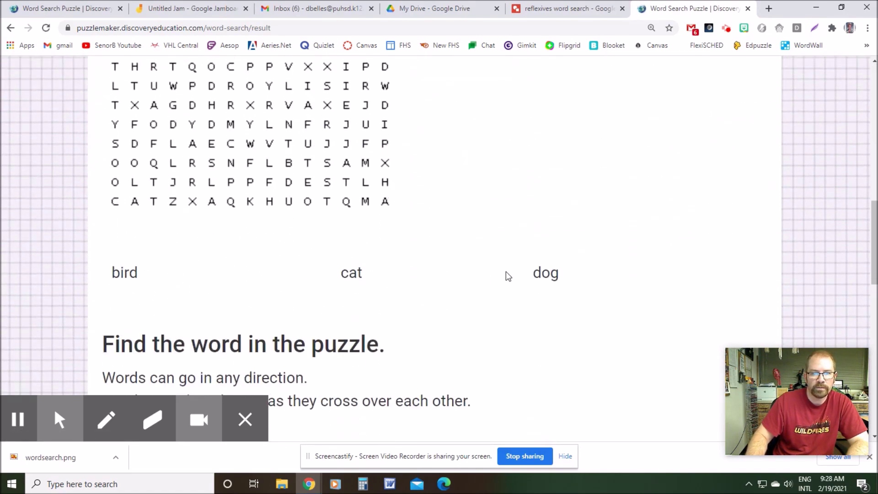
scroll(295, 216, up, 2)
scroll(297, 224, up, 3)
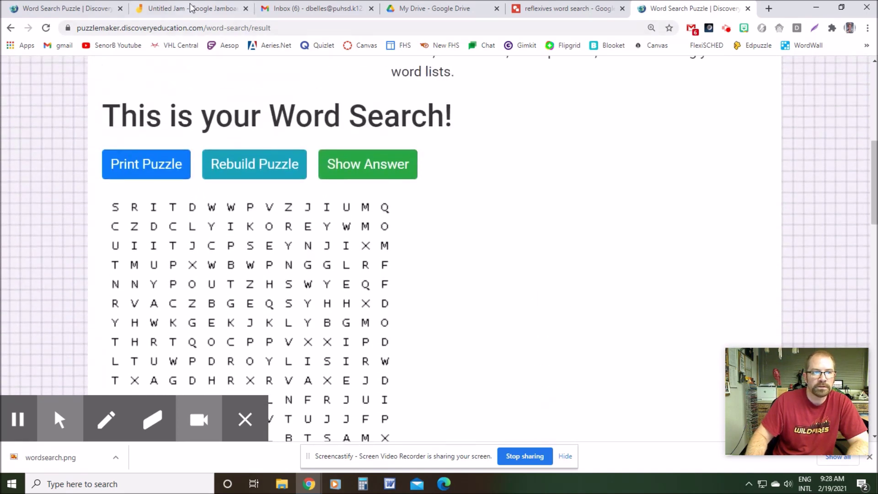
Glance at the Jam, then return to the reflexive-verb puzzle's word list.
click(192, 8)
click(69, 9)
scroll(386, 256, down, 3)
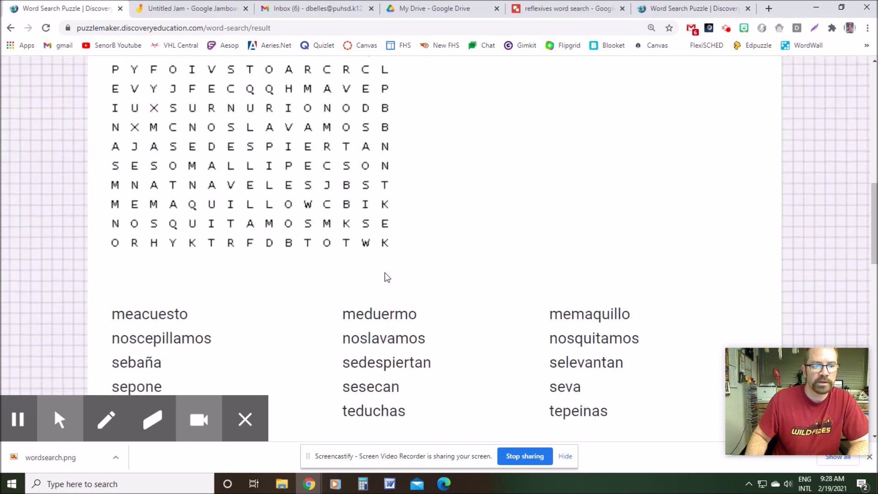
scroll(255, 243, down, 3)
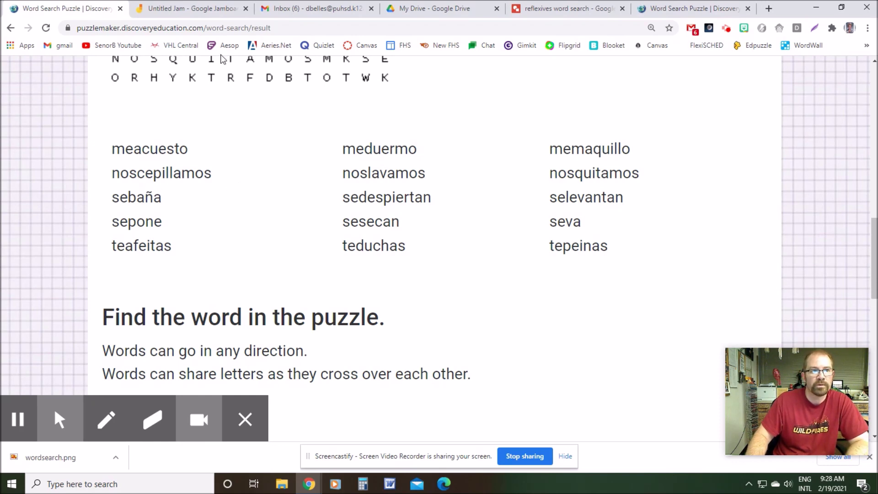
Add a 'me acuesto' text box beside Yo acostarse on the Jam.
click(192, 9)
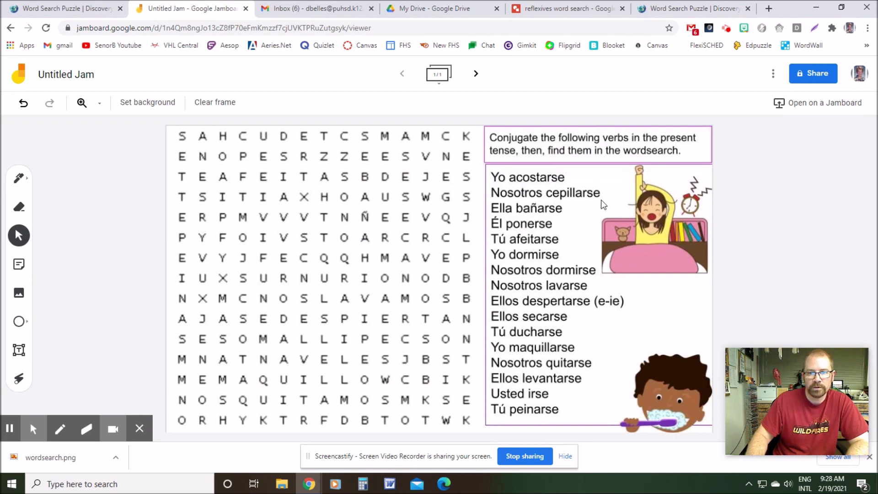
click(18, 350)
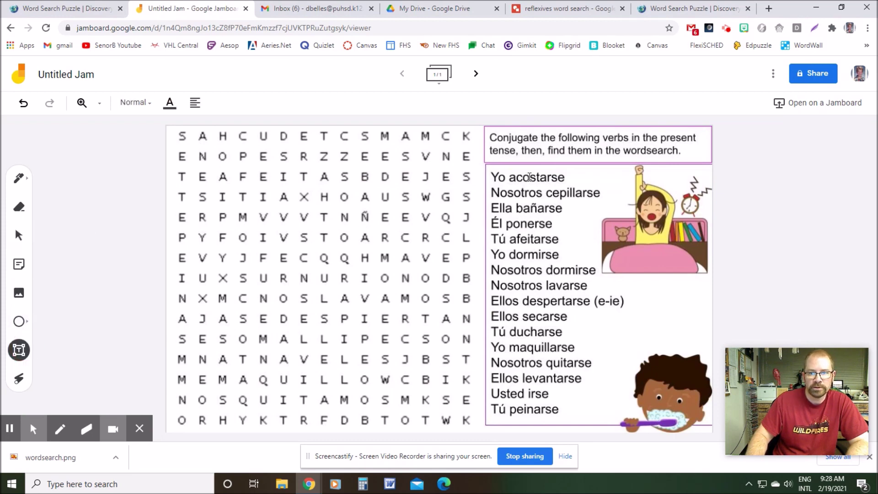
click(564, 177)
text(me )
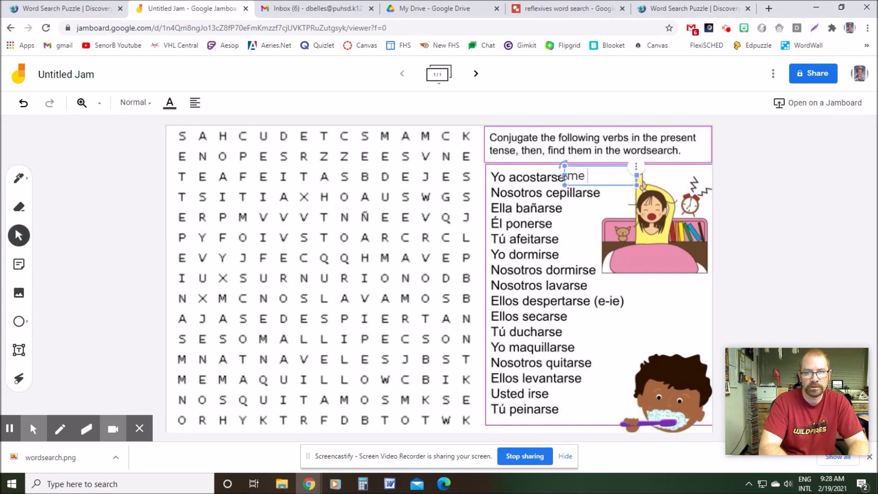
text(acuesto)
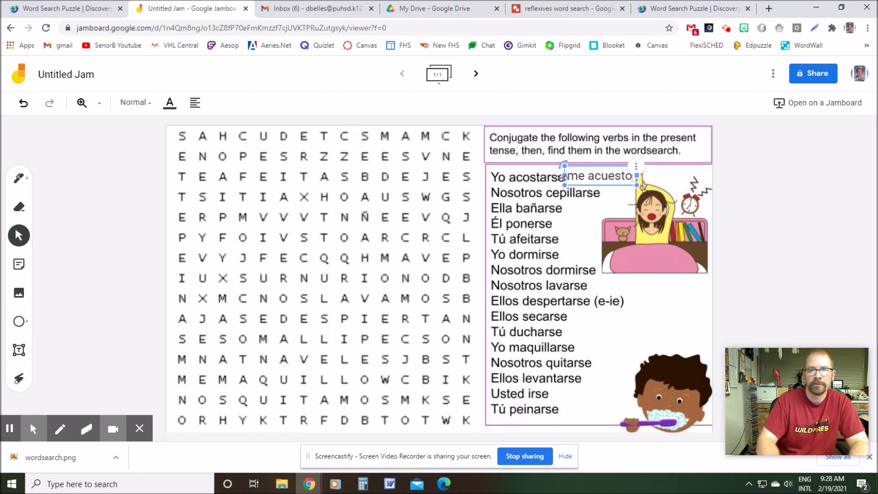
click(577, 212)
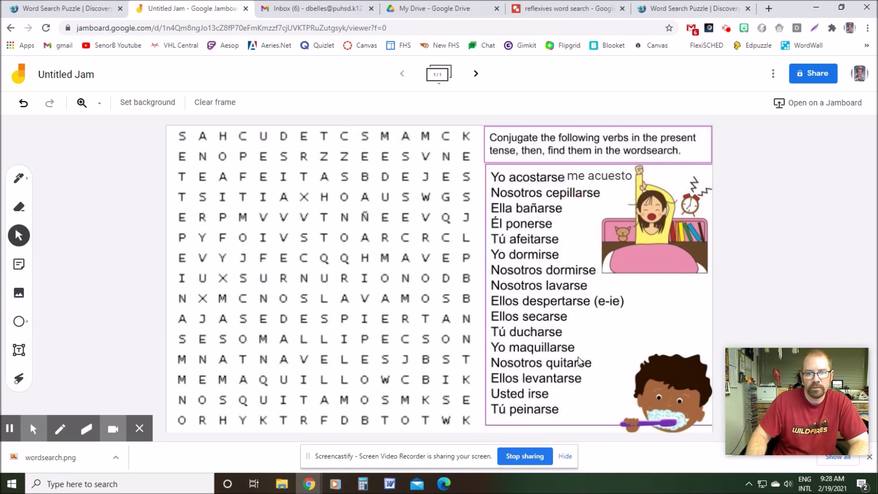
Circle letters in row 4 of the grid with a red pen.
click(26, 183)
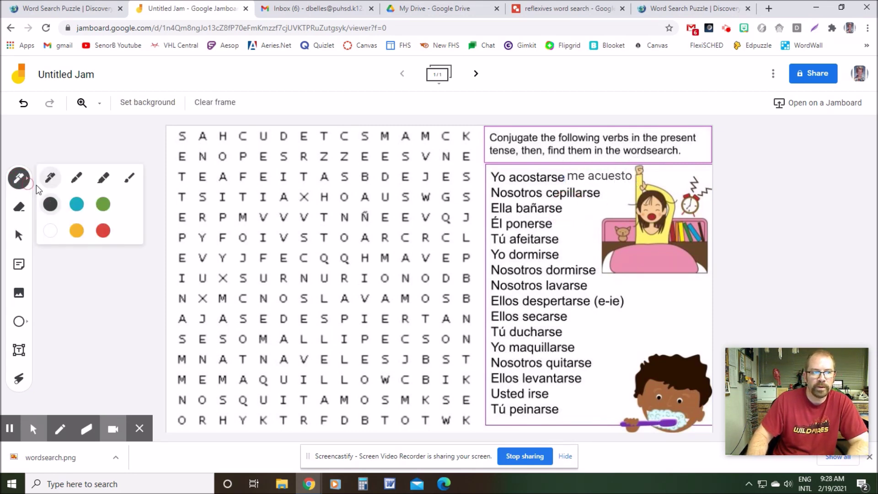
click(103, 231)
drag(327, 186, 306, 182)
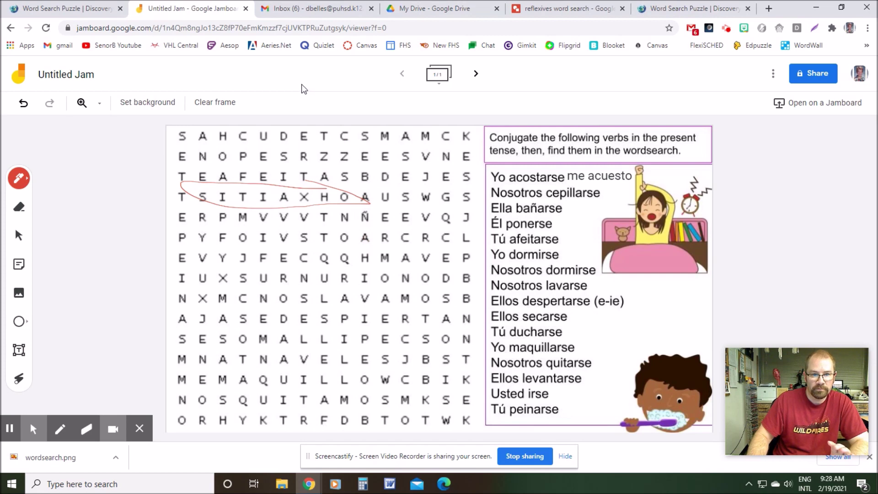
click(64, 8)
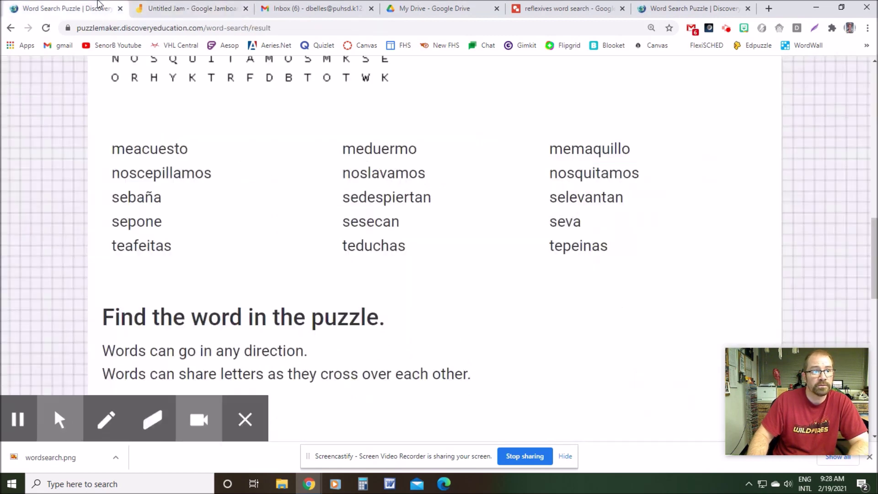
Scroll to the Puzzlemaker letter grid, then switch to the 'reflexives word search' drawing.
scroll(296, 220, up, 5)
scroll(294, 221, up, 2)
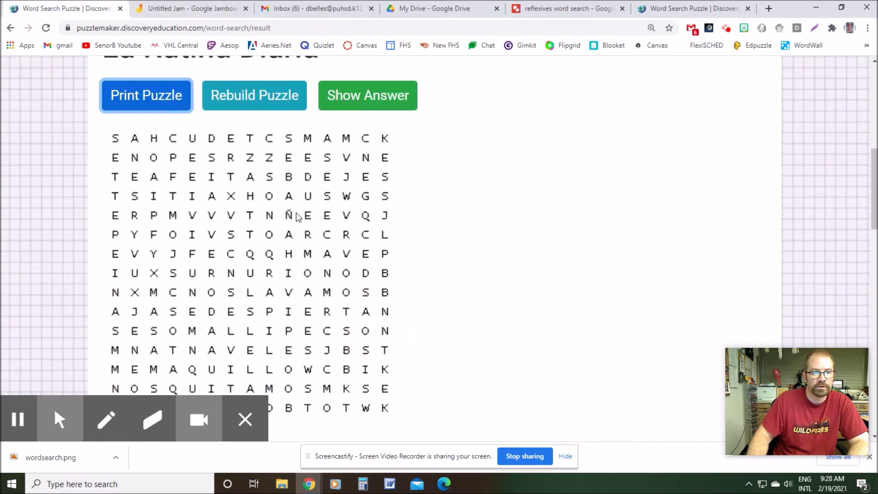
scroll(295, 219, down, 1)
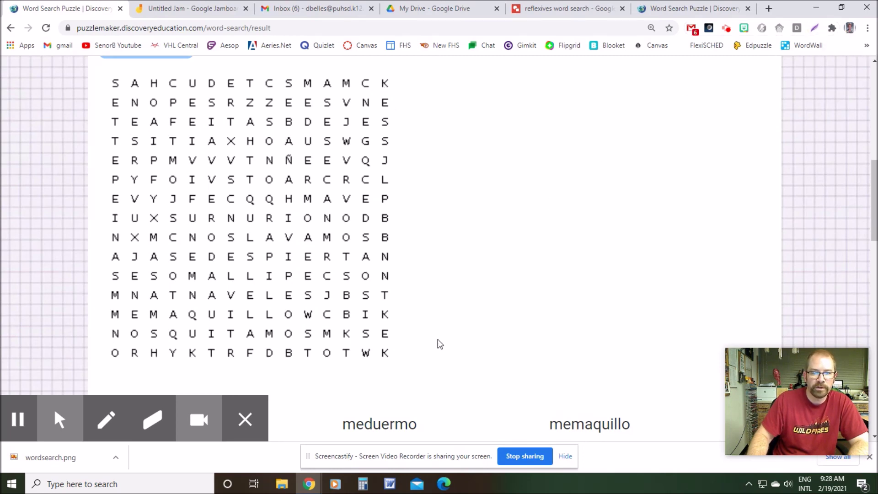
click(538, 9)
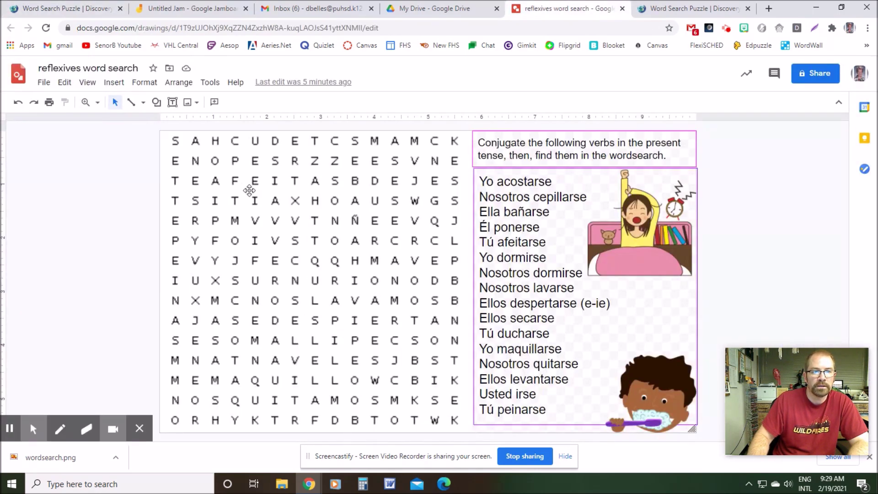
Select the word-search image, the instructions box and the verb-list box.
click(249, 250)
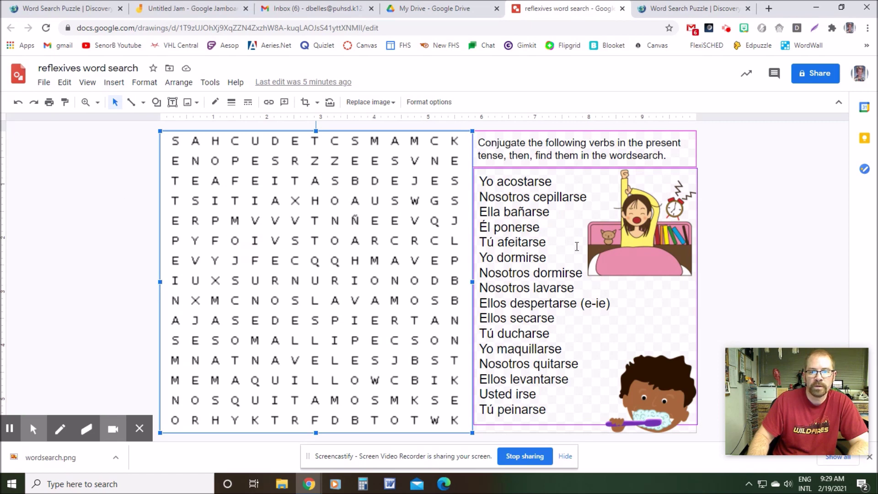
click(576, 155)
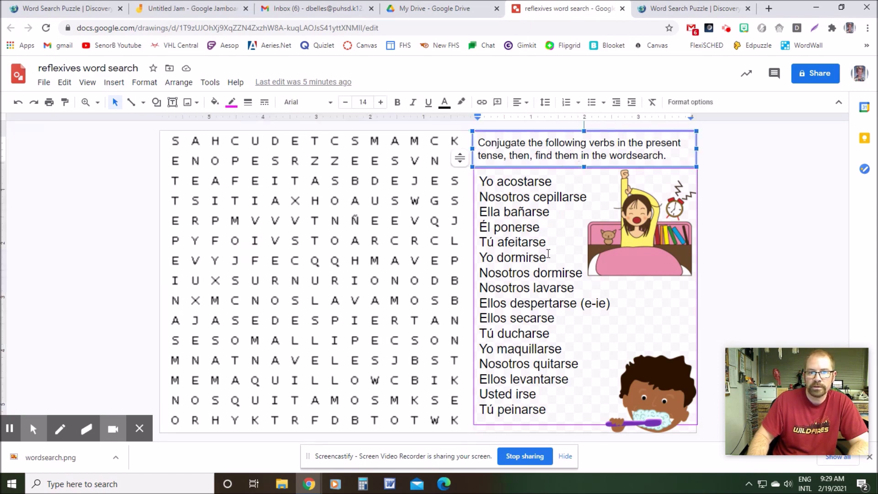
click(541, 272)
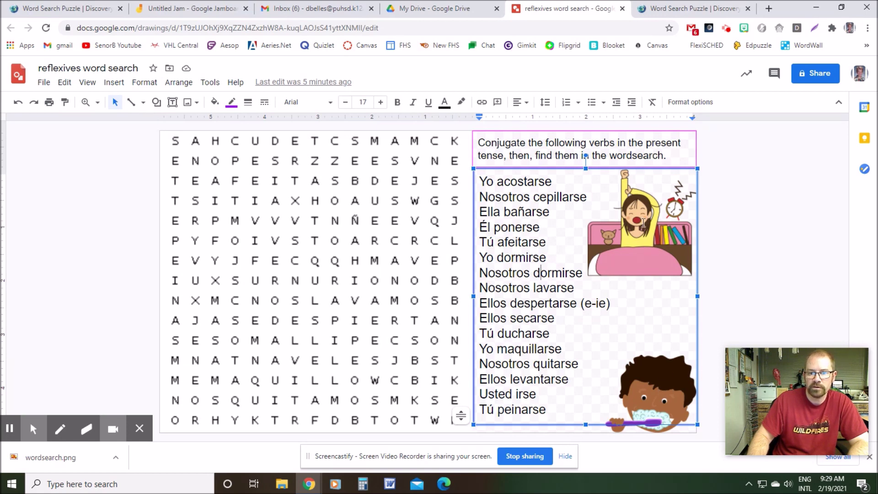
Show the drawing's File > Download formats, then return to the Untitled Jam.
click(123, 182)
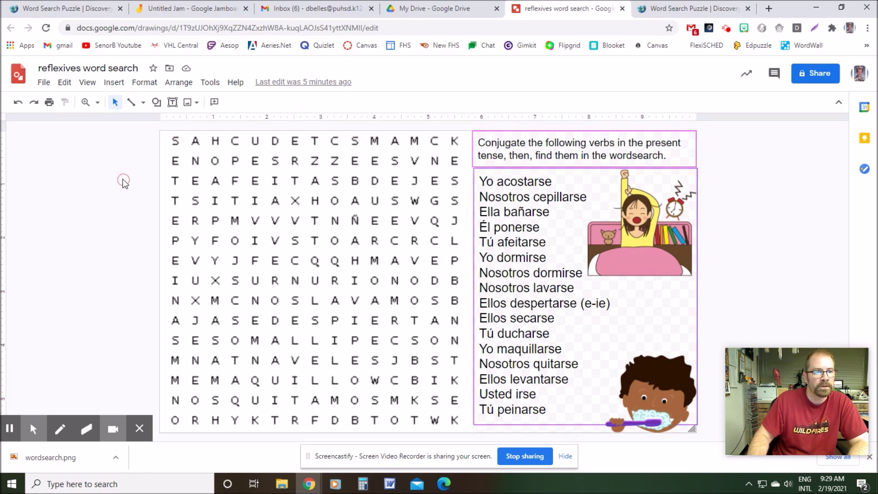
click(44, 82)
mouse_move(73, 208)
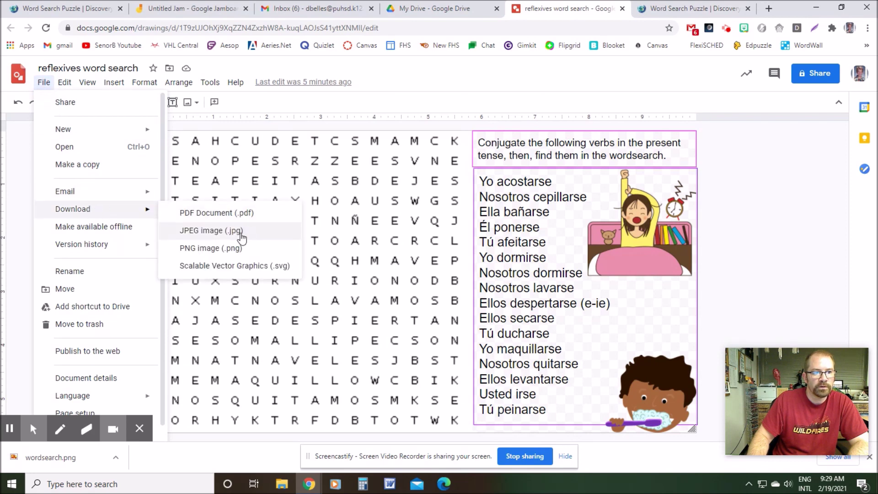
click(183, 5)
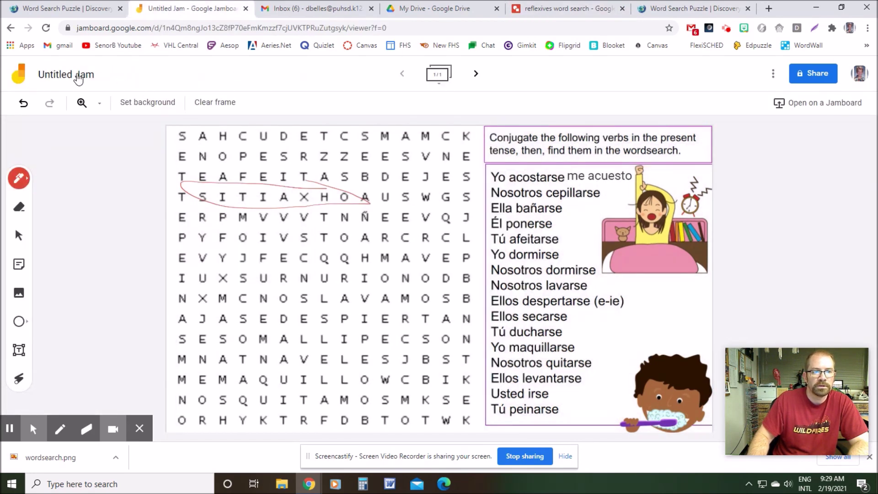
Upload 'reflexives word search' as the frame background image and clear the sample marks.
click(147, 109)
click(322, 186)
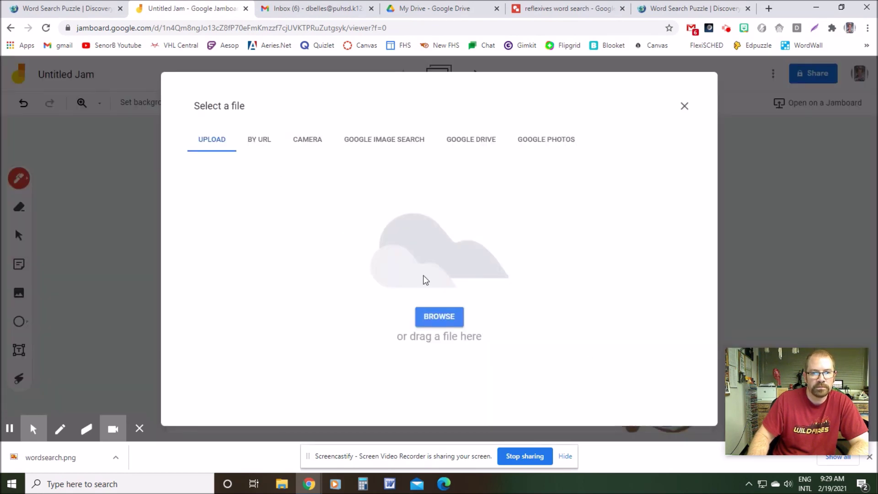
click(440, 317)
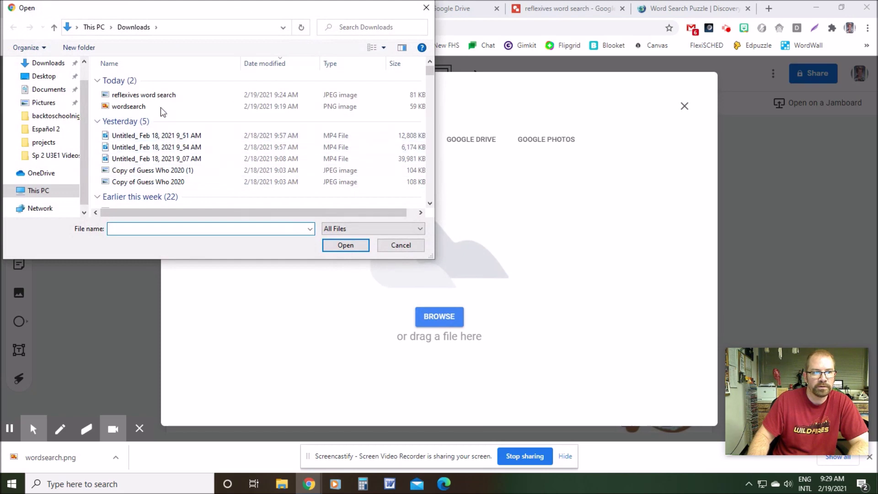
click(151, 95)
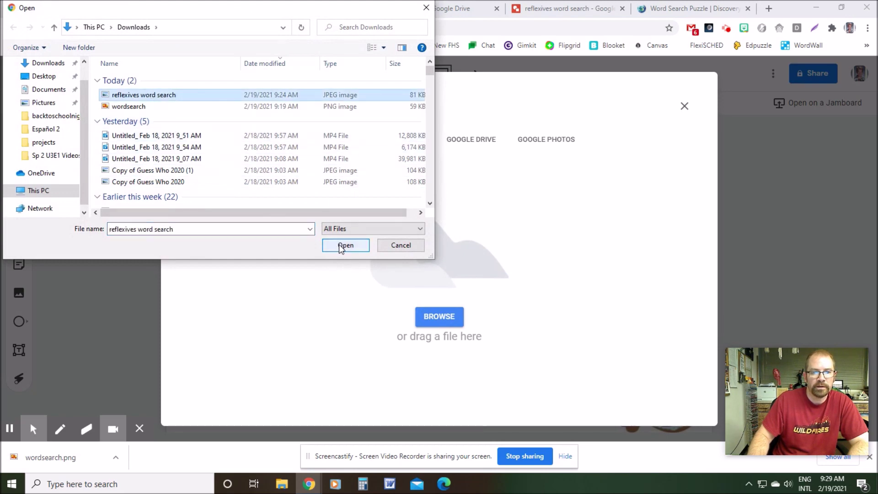
click(340, 245)
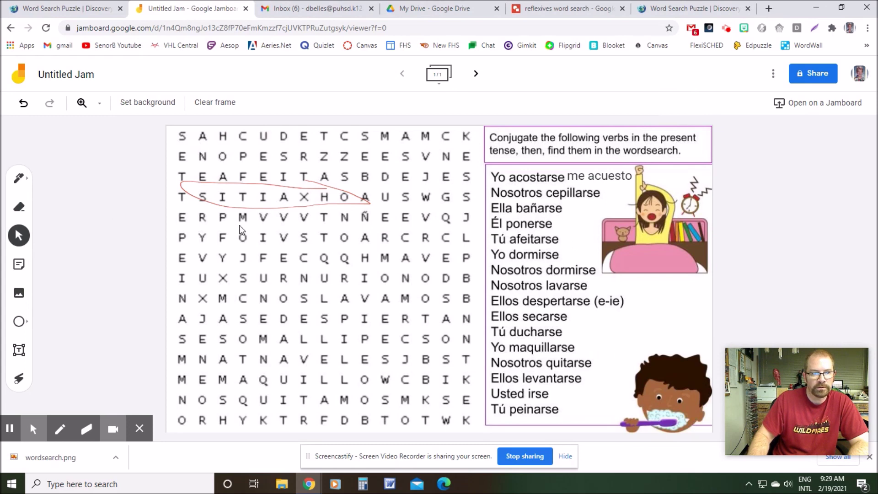
click(219, 103)
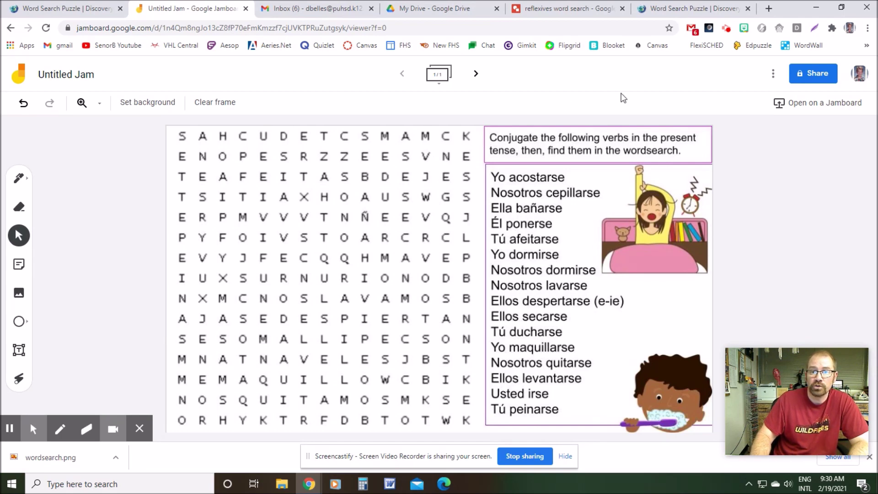
Open the Share settings for the Untitled Jam.
click(812, 74)
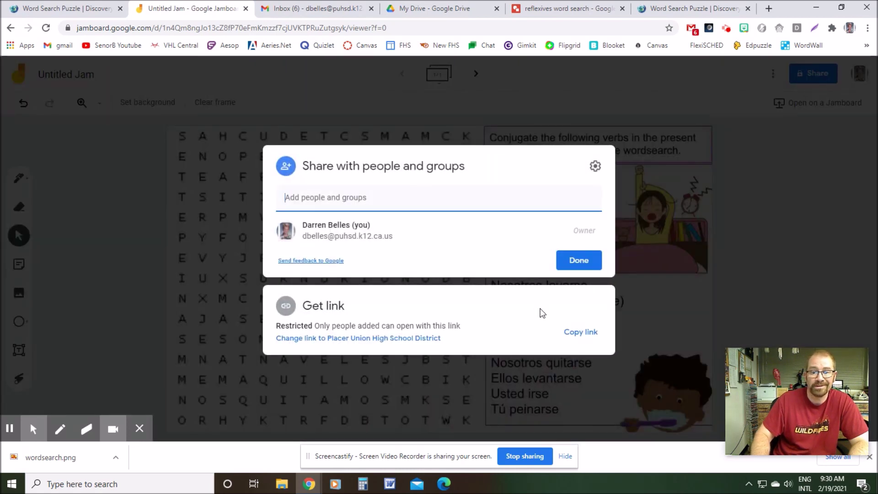
Set link access to 'Anyone with the link' as Viewer and close sharing.
click(352, 338)
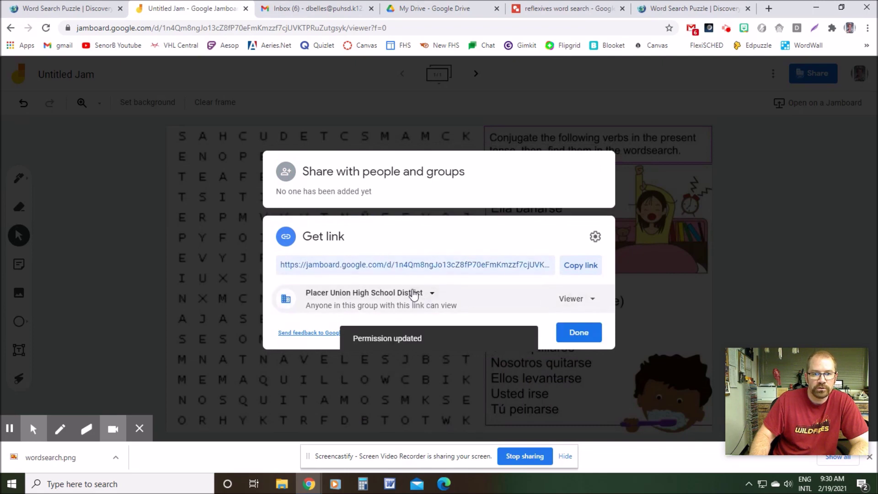
click(411, 293)
click(398, 389)
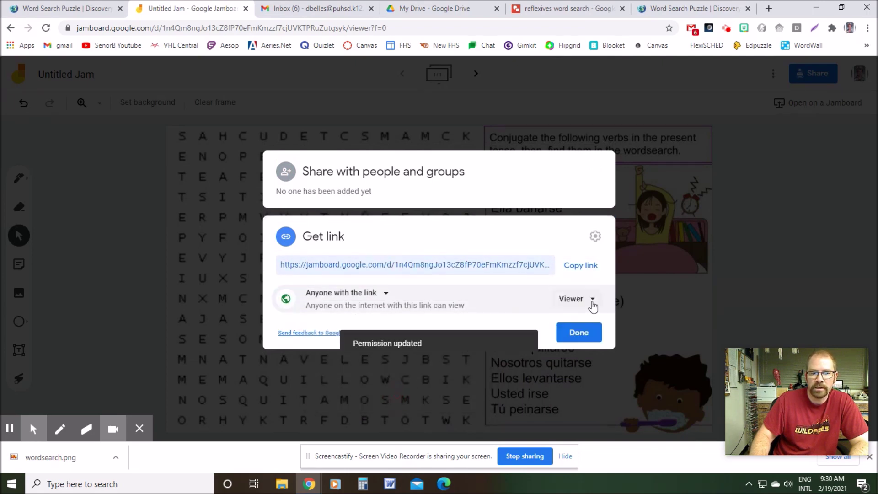
click(578, 334)
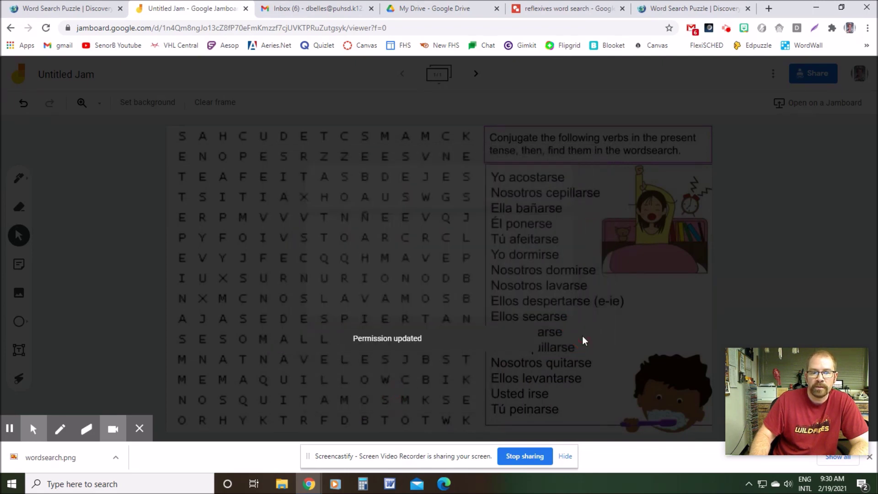
Replace 'viewer?f=0' with 'copy' in the Jam URL and load it in a new tab.
click(390, 26)
key(End)
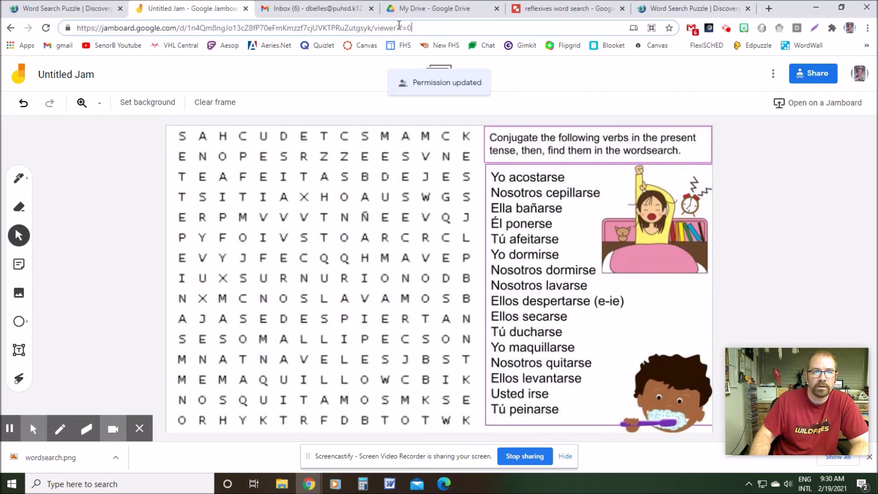
drag(405, 28, 384, 29)
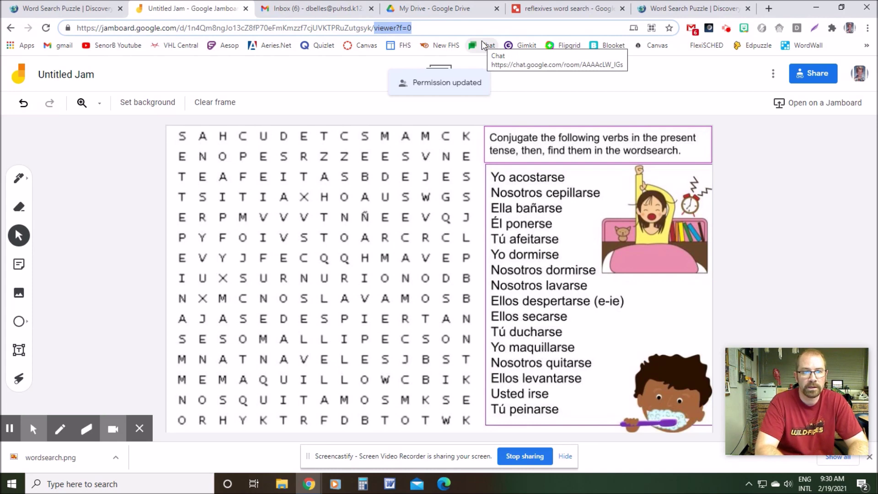
text(copy)
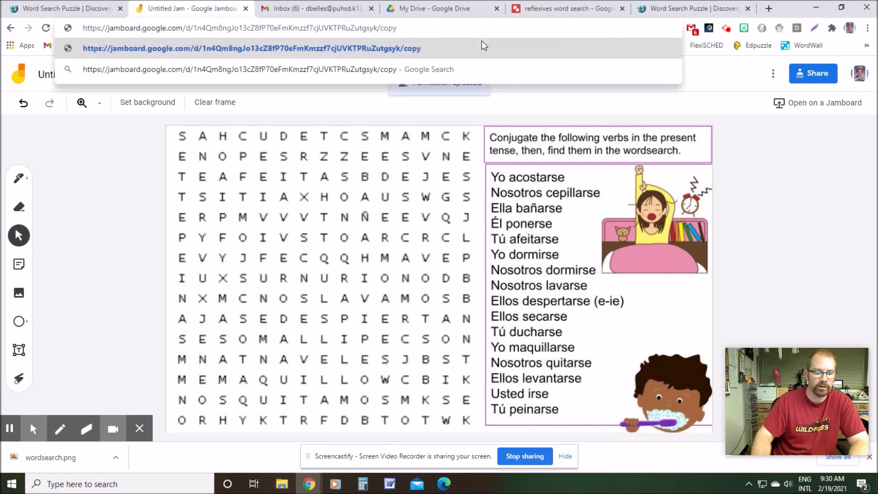
drag(397, 28, 77, 26)
key(ctrl+c)
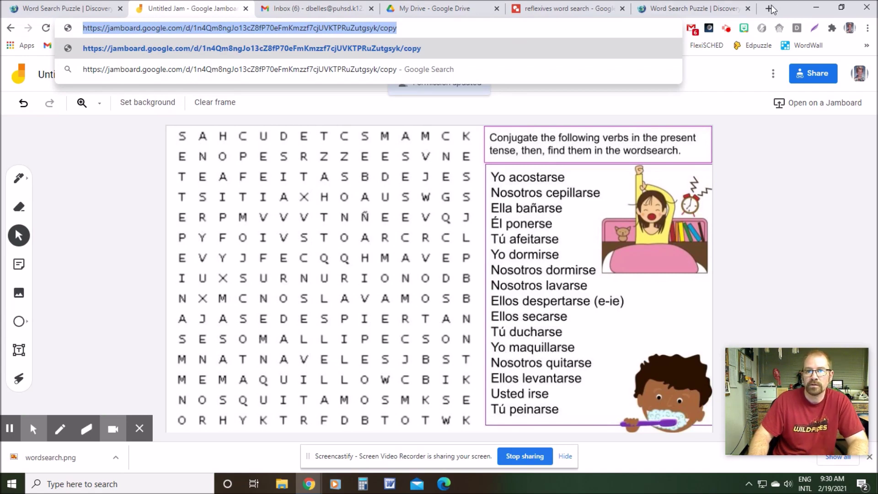
click(769, 8)
key(ctrl+v)
key(Return)
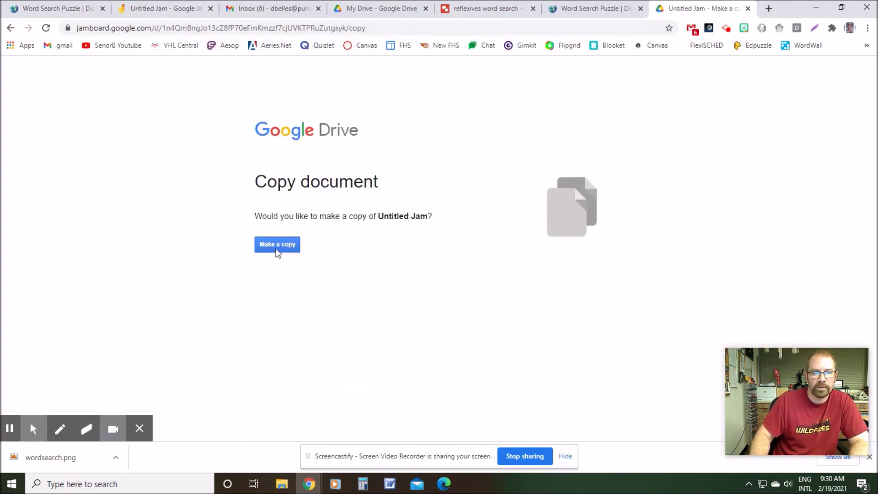
Make a copy of Untitled Jam so 'Copy of Untitled Jam' opens in Jamboard.
click(278, 247)
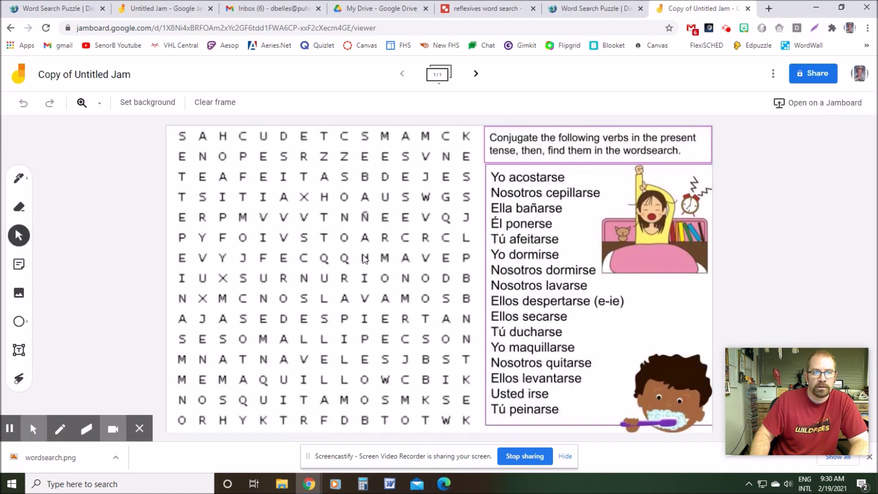
Draw a freehand pen loop around letters across the middle of the word search grid.
click(19, 177)
mouse_move(342, 227)
mouse_down()
mouse_move(238, 185)
mouse_move(261, 210)
mouse_up()
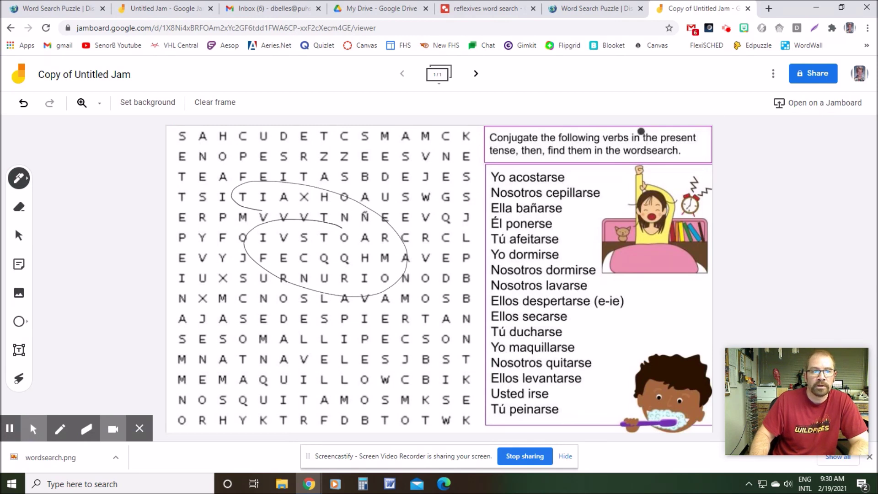